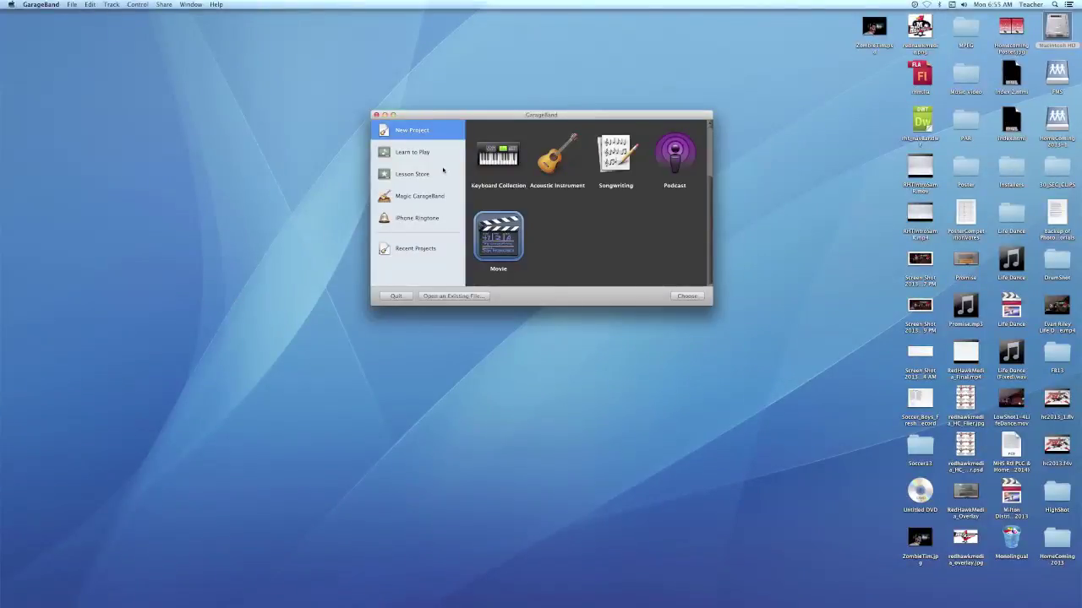
Choose the Piano template instead of Keyboard Collection for the new project
left_click_drag(521, 117, 468, 107)
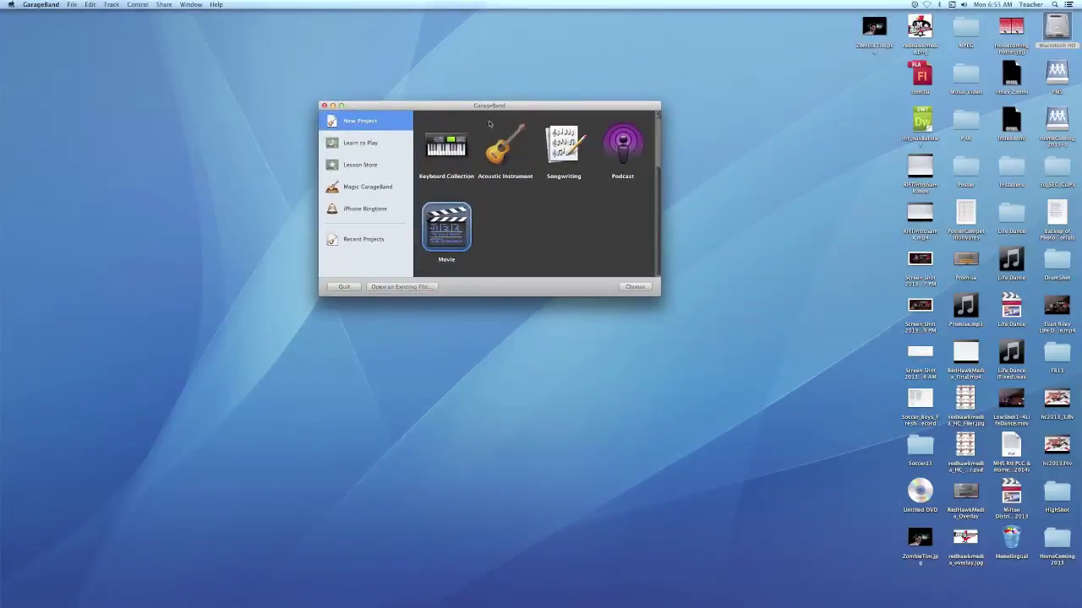
left_click(441, 152)
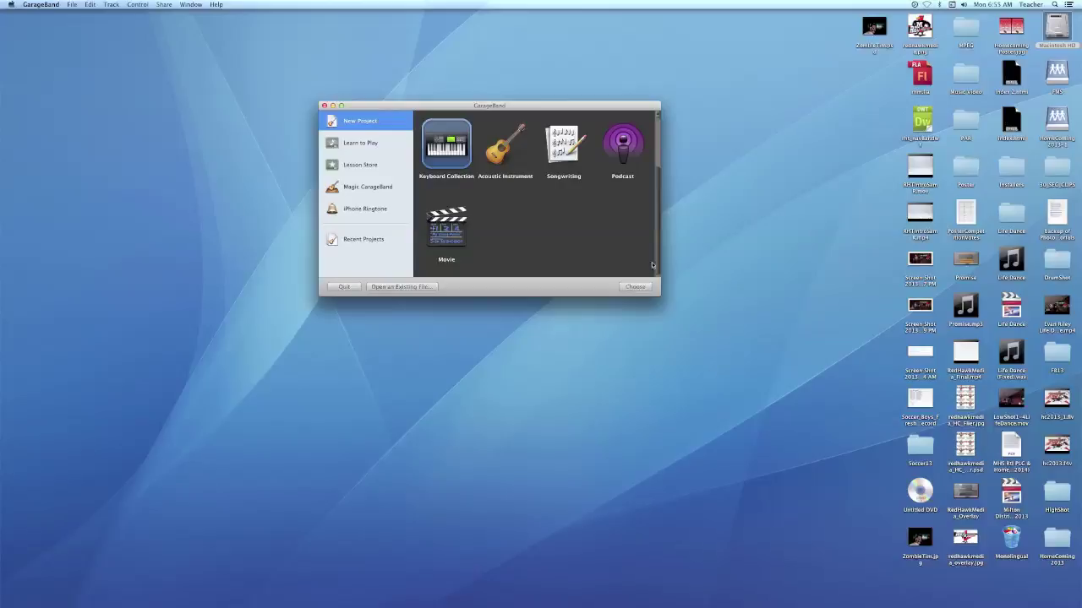
scroll(651, 266, "up", 3)
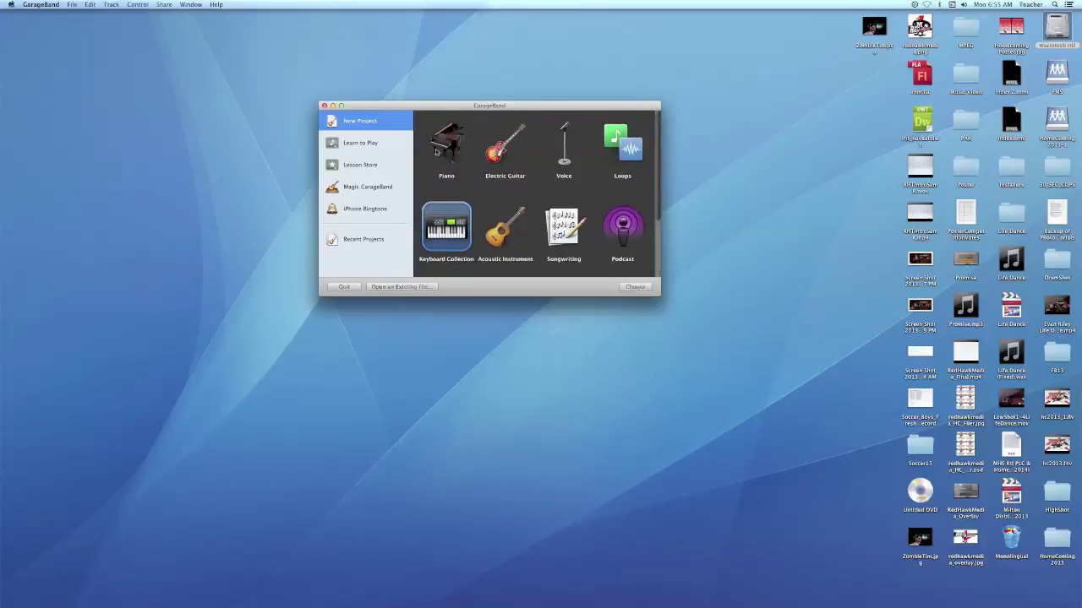
left_click(436, 151)
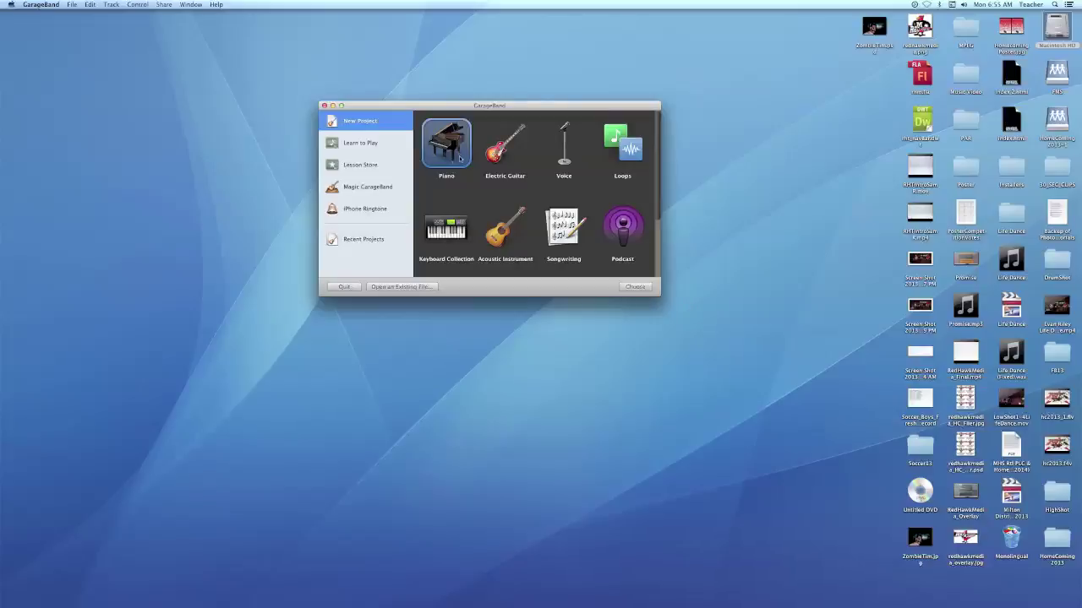
left_click(636, 288)
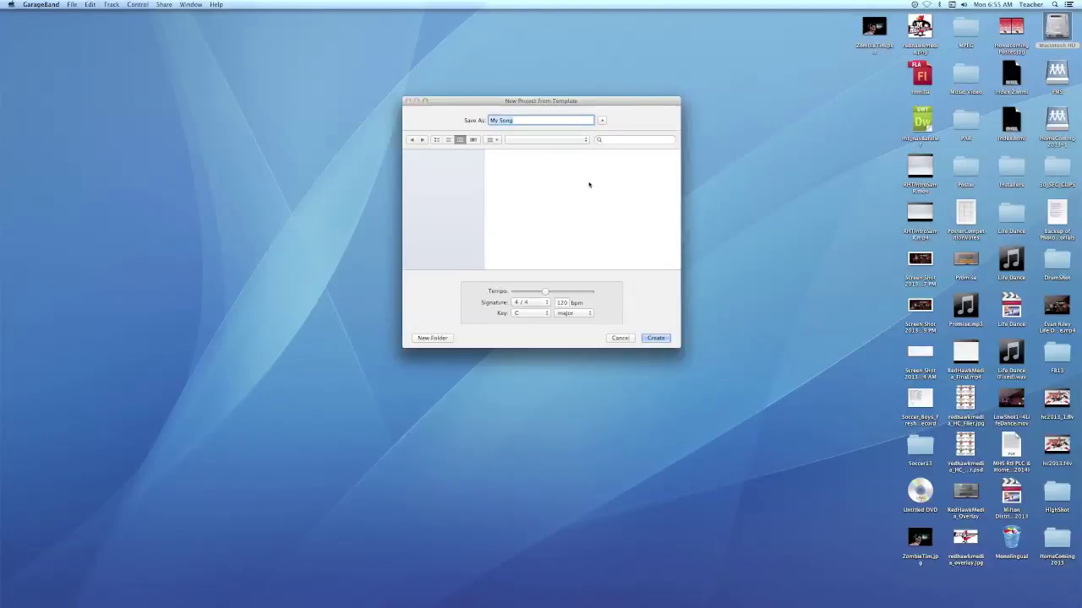
Create the project as Song1, saved on the Desktop
left_click_drag(568, 100, 488, 108)
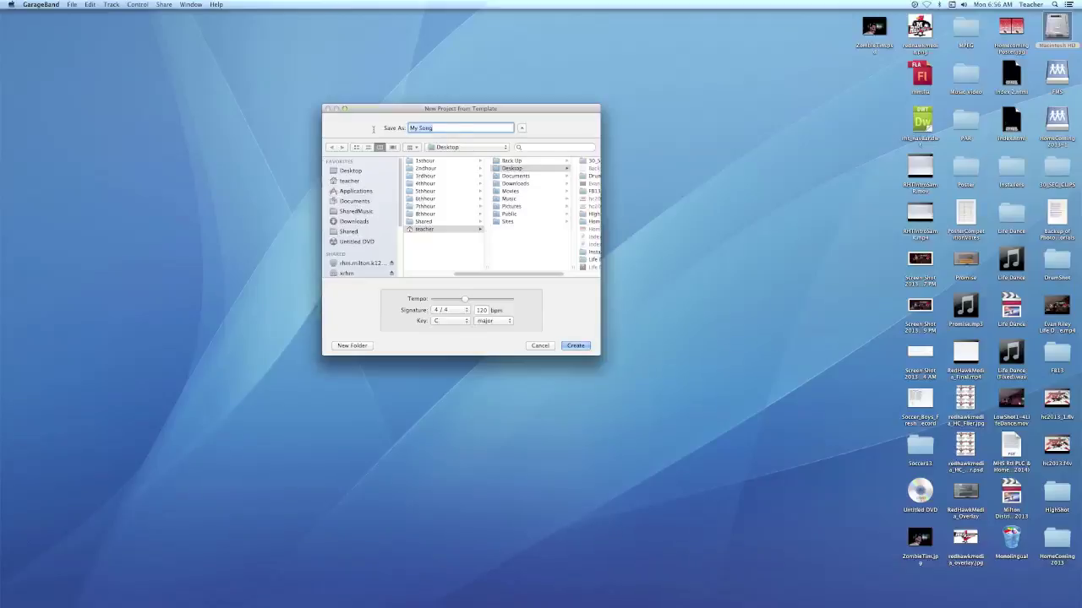
type("Sung1")
left_click(352, 172)
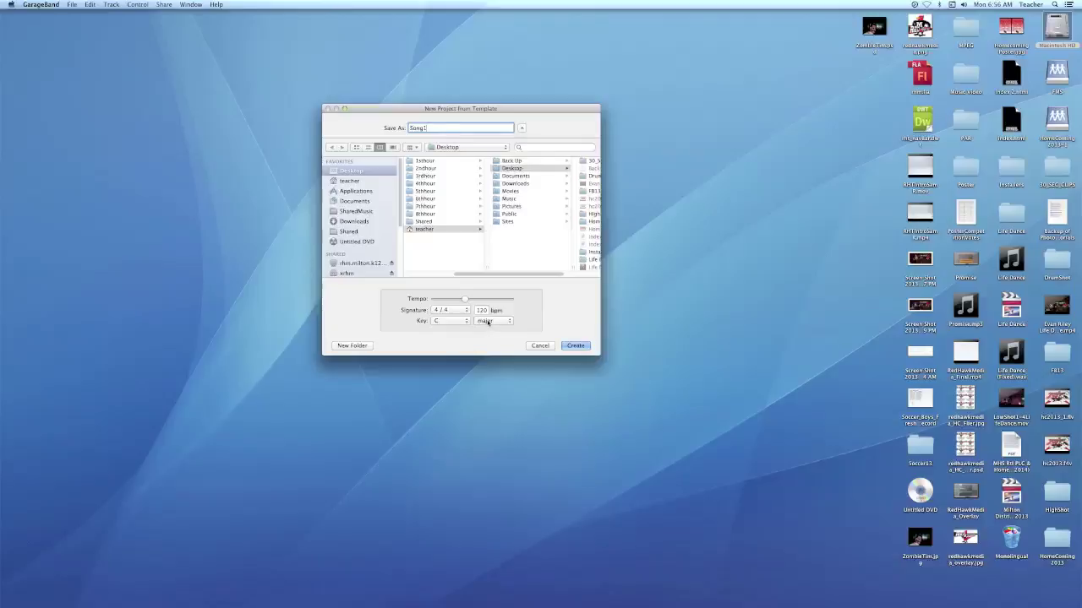
left_click(575, 346)
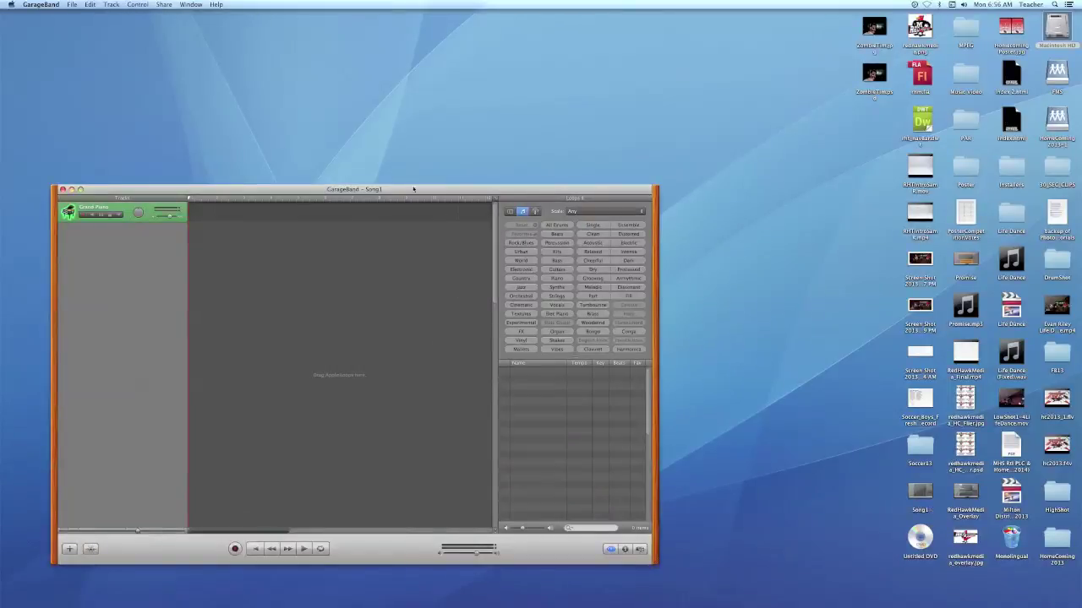
Move the Song1 window to the top-left and toggle the piano roll editor open and closed
left_click_drag(322, 190, 313, 30)
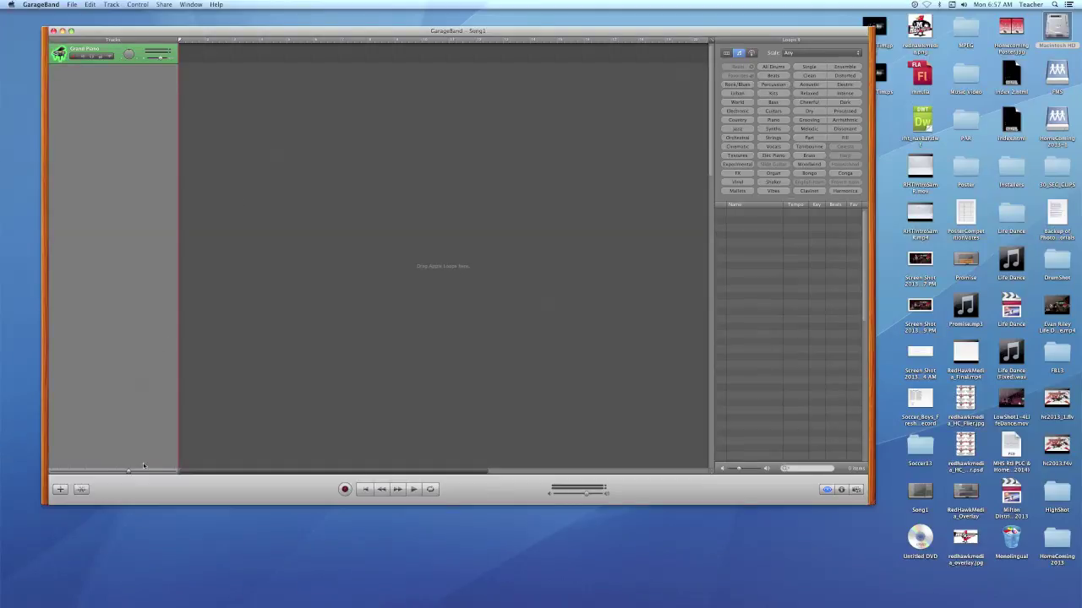
left_click(82, 490)
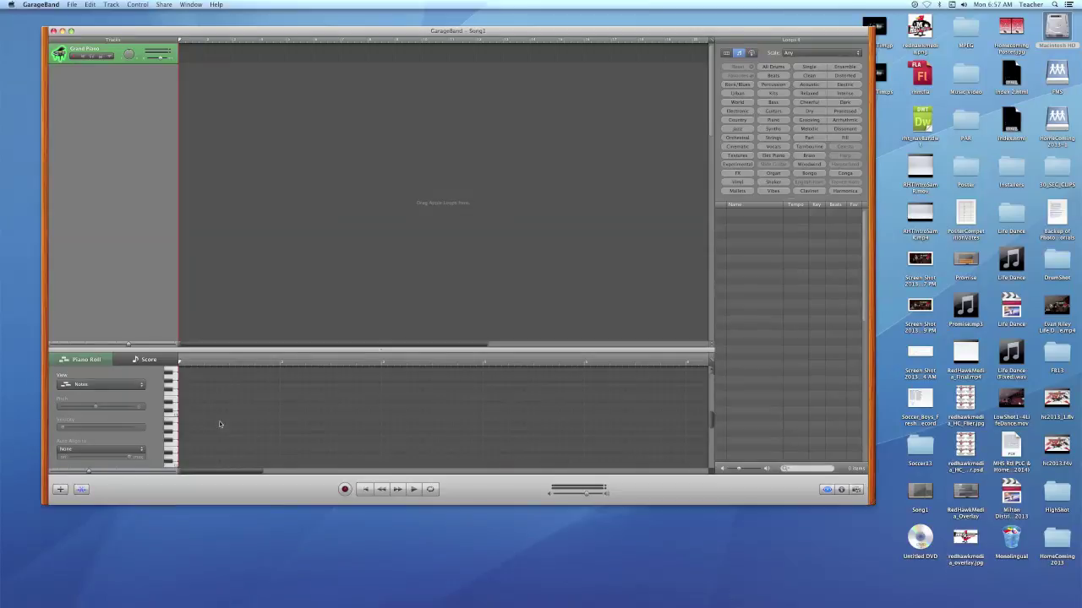
left_click(81, 490)
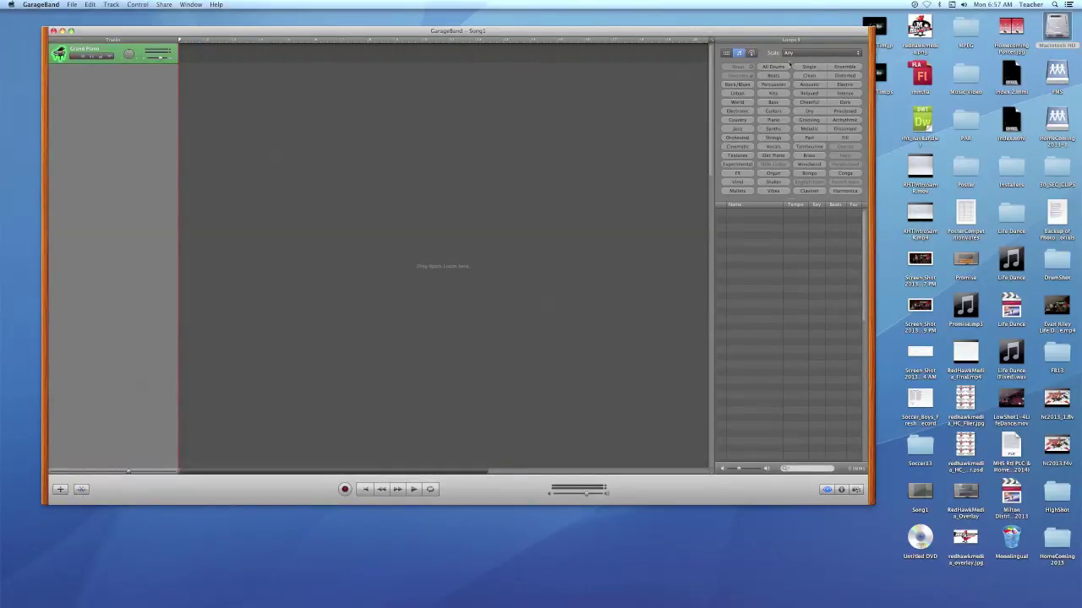
Filter loops to Rock/Blues in button view and preview the first Acoustic Drum Kit Groove loop
left_click(739, 53)
left_click(737, 88)
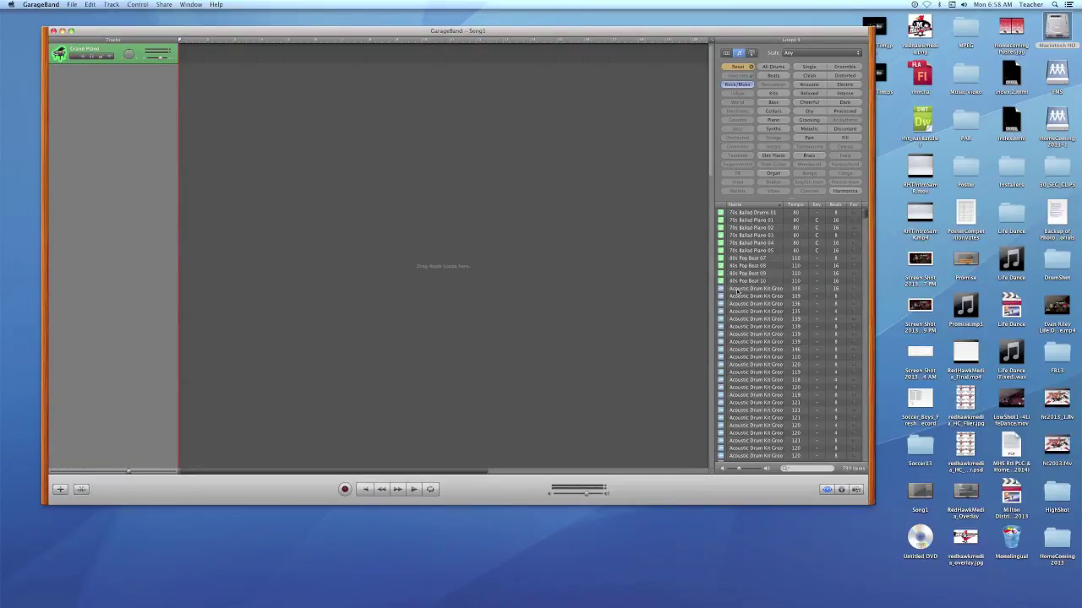
left_click(737, 289)
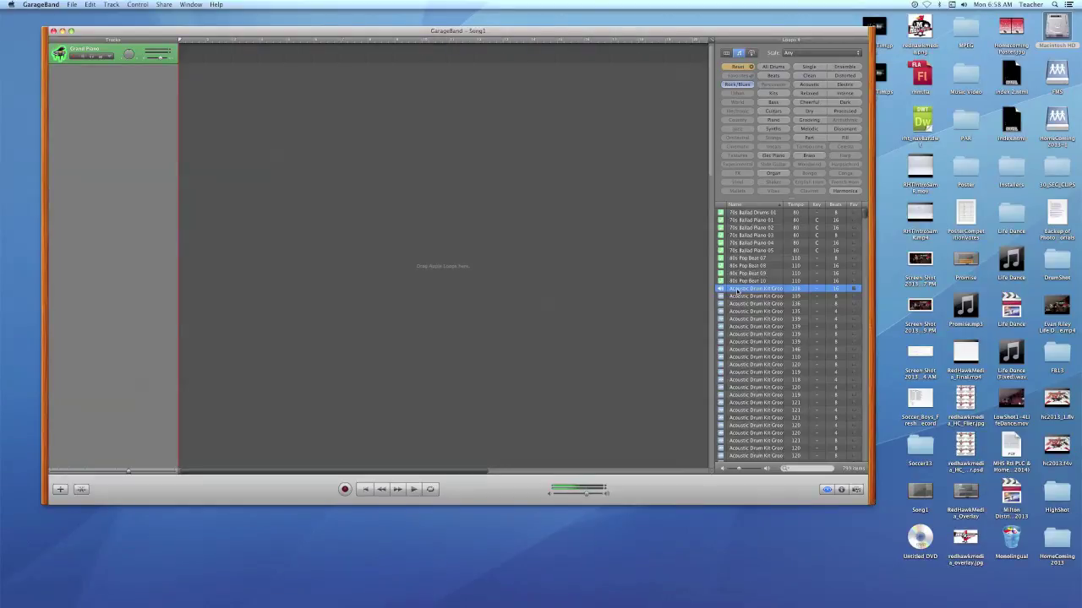
key("XF86AudioRaiseVolume")
Place the Acoustic Drum Kit Groove loop at bar 1 on a new Kits track, then play it back
left_click_drag(733, 290, 180, 77)
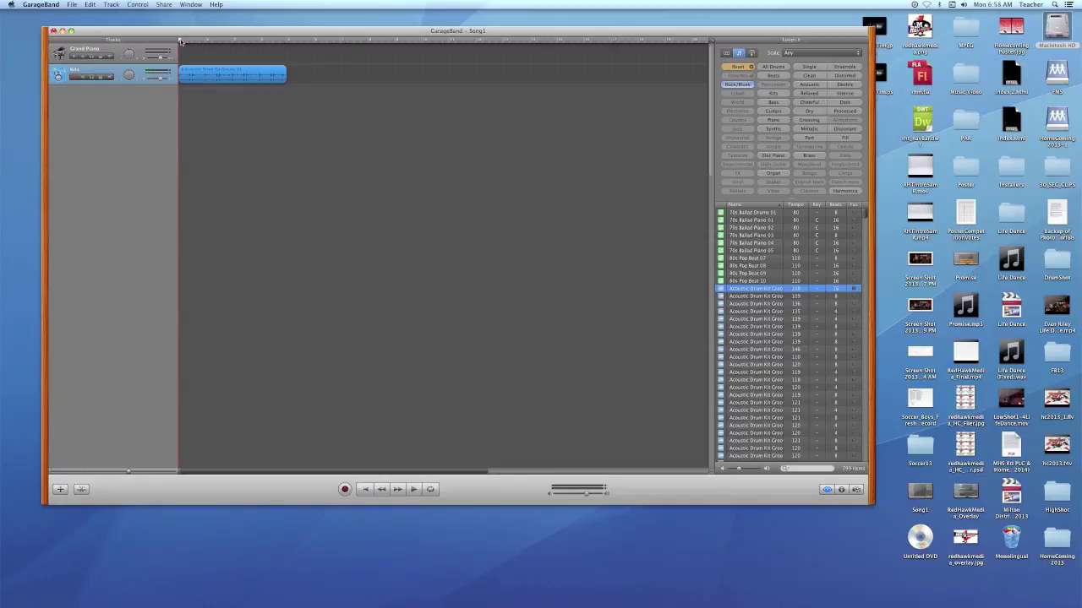
mouse_move(179, 40)
left_mouse_down()
mouse_move(226, 42)
mouse_move(172, 44)
left_mouse_up()
key("space")
key("space")
left_click(365, 489)
left_click_drag(286, 67, 613, 68)
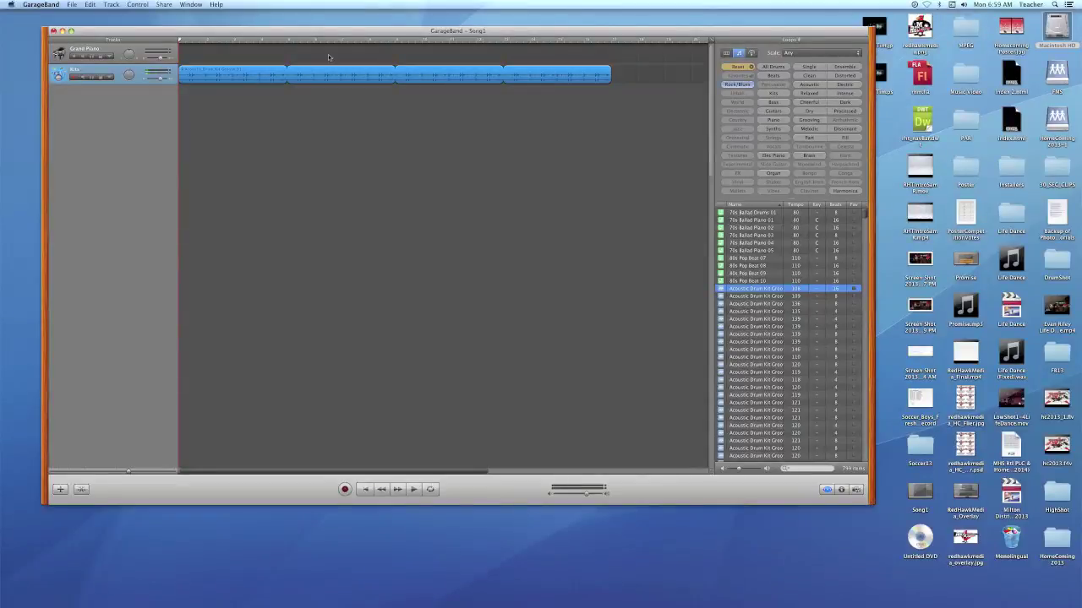
left_click(236, 42)
key("space")
key("space")
left_click_drag(327, 41, 177, 45)
Preview Blues Guitar 02 and drop it at bar 1 on a new Elec Guitar track
scroll(763, 334, "down", 15)
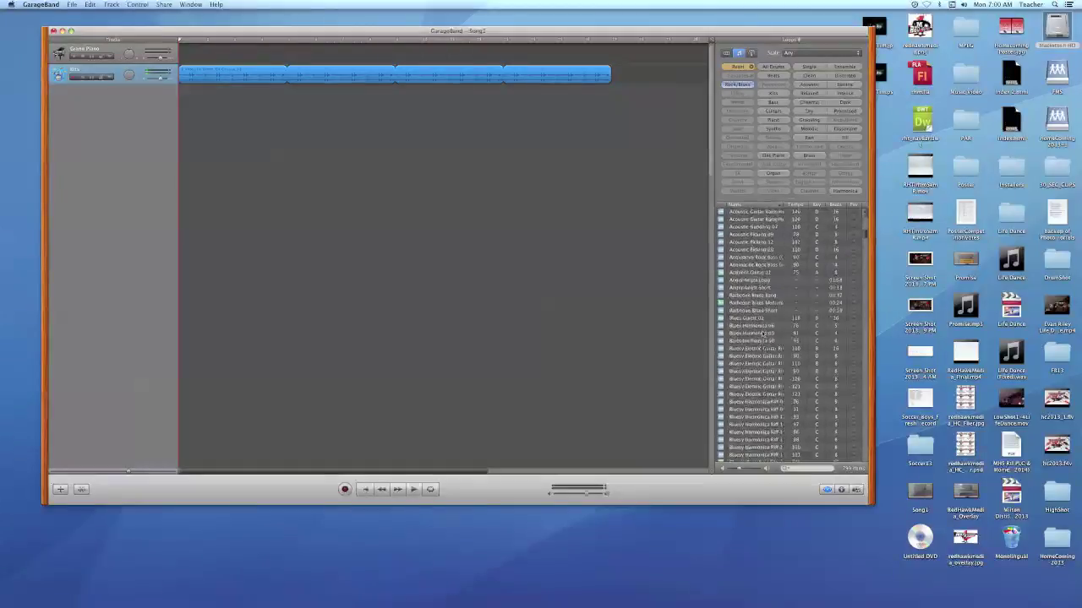
scroll(765, 335, "down", 3)
scroll(760, 328, "down", 5)
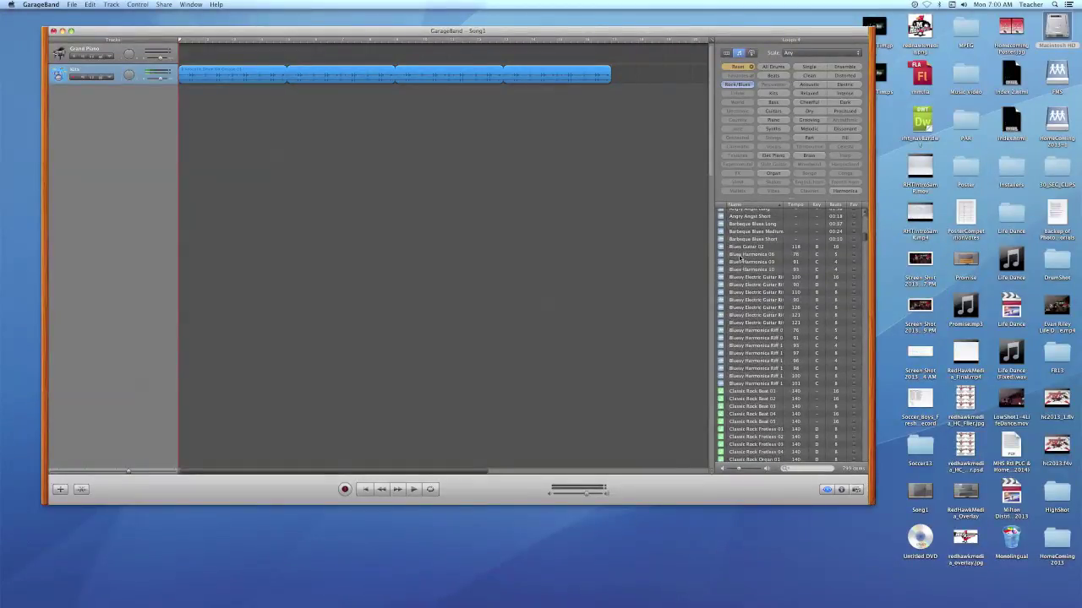
left_click(740, 249)
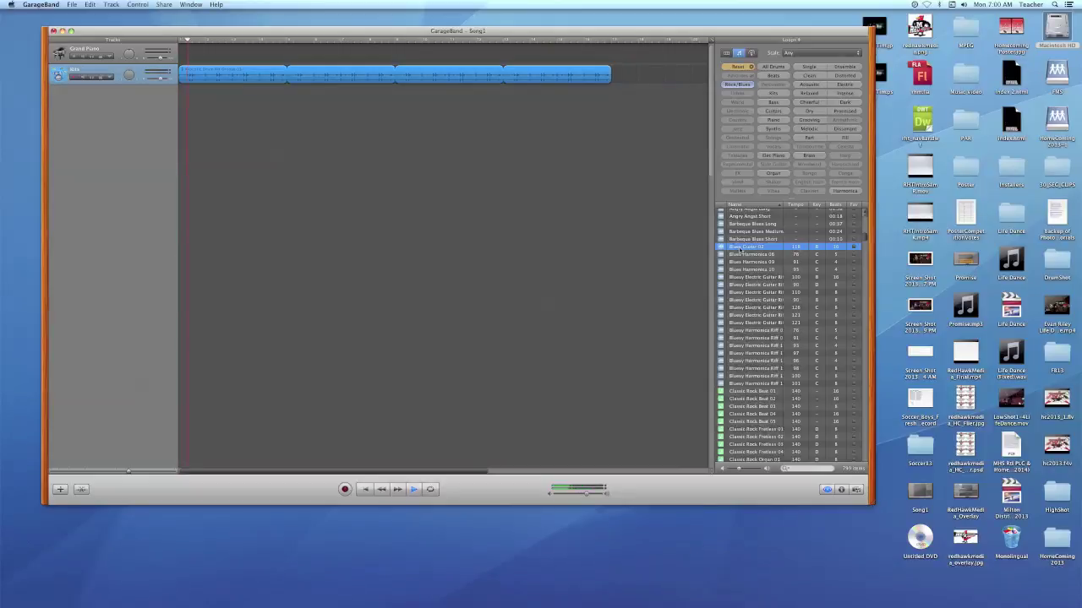
key("space")
left_click_drag(741, 247, 181, 99)
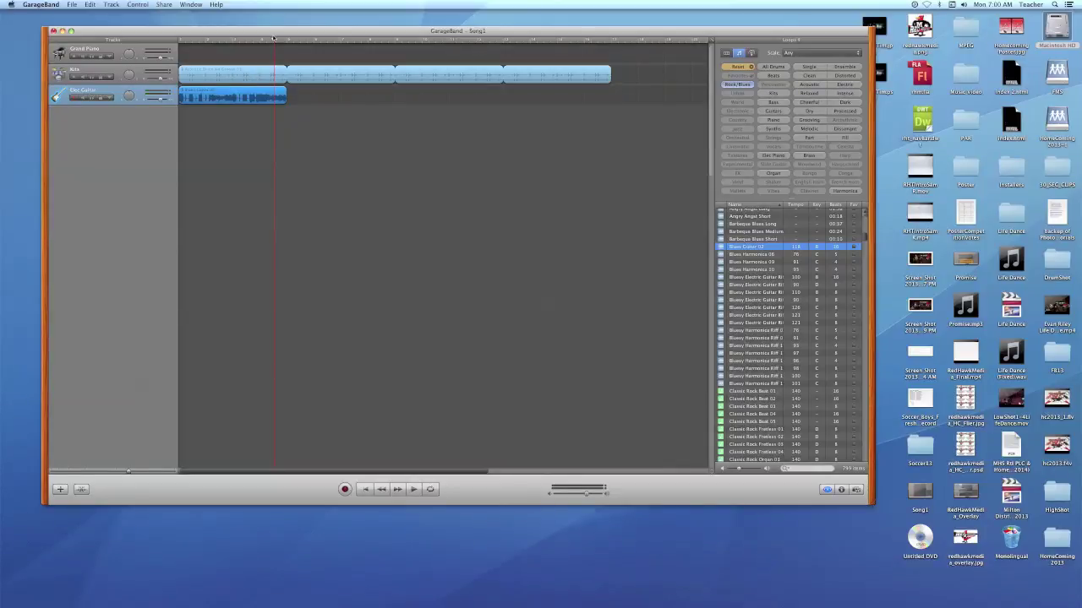
Loop the guitar region to the drums' length, set guitar volume to -3.8 dB, and mute Kits
left_click_drag(274, 39, 226, 39)
left_click(184, 42)
key("space")
key("space")
left_click_drag(286, 87, 612, 69)
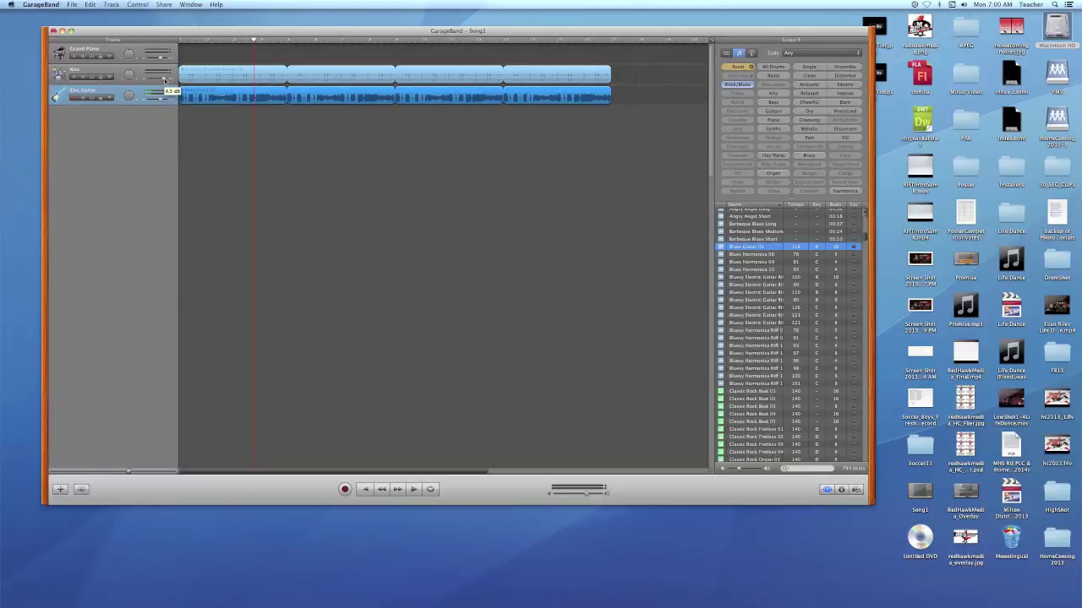
left_click_drag(160, 99, 156, 100)
left_click(84, 78)
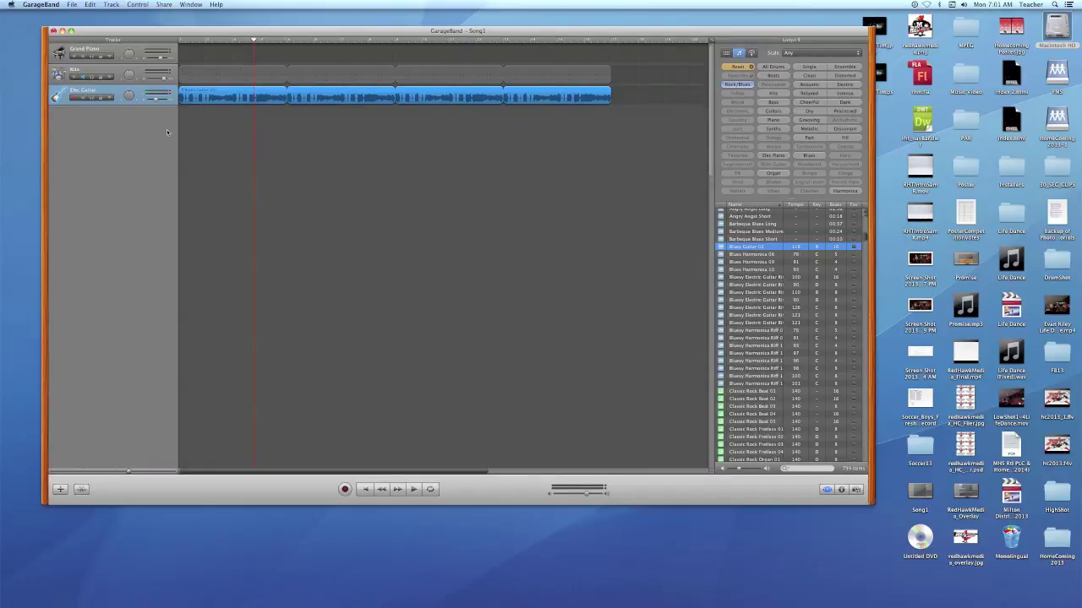
Play the song, unmute the Kits track, and attempt to arm it for recording
key("space")
left_click(83, 78)
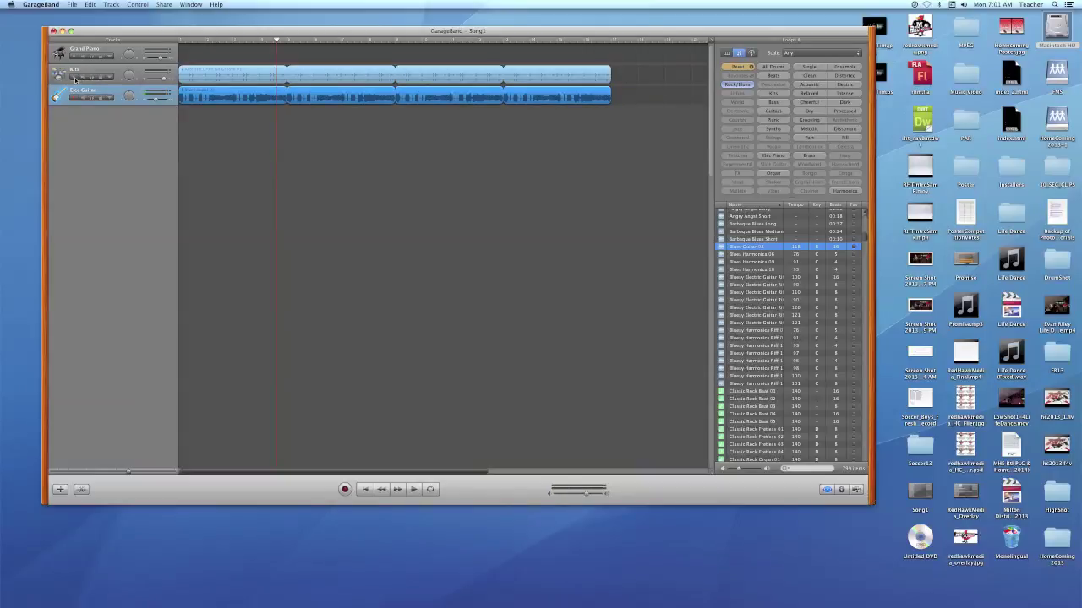
left_click(75, 78)
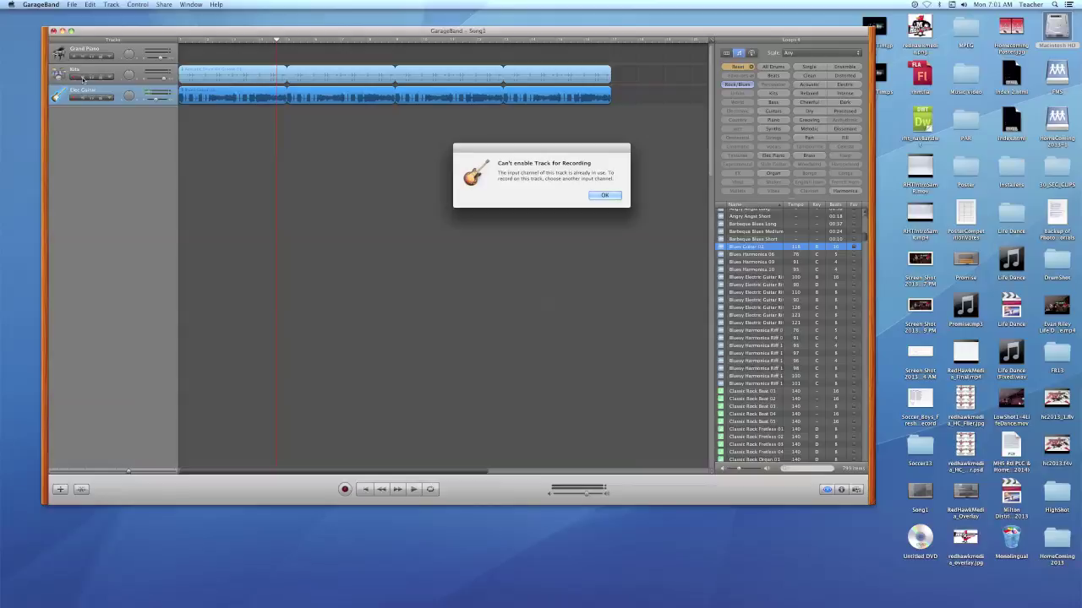
Dismiss the recording alert, pan Kits to about +34, and lower the Elec Guitar volume
left_click(605, 196)
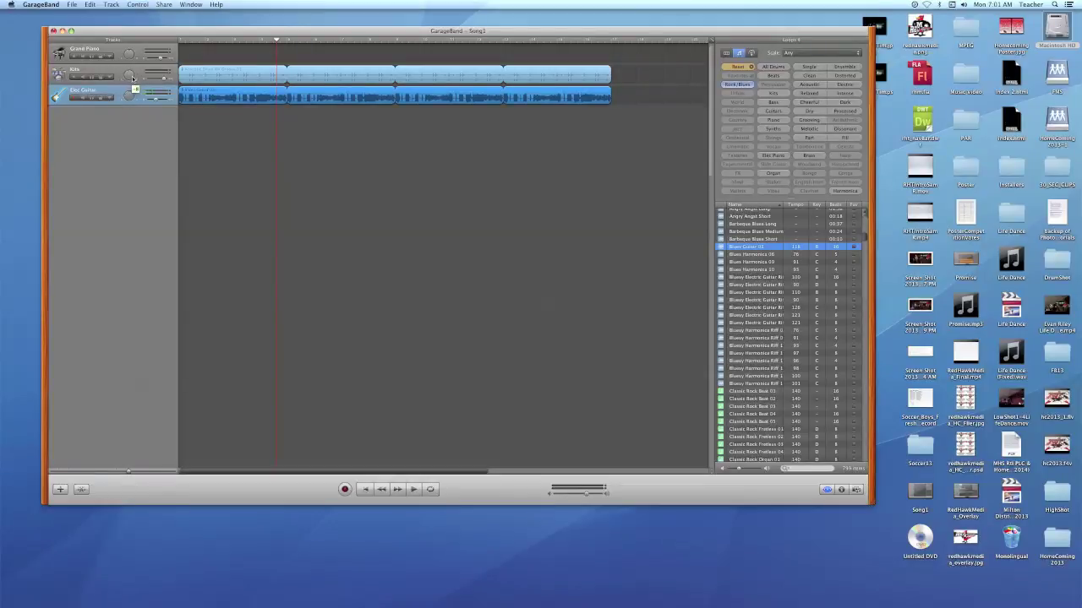
left_click(131, 77)
mouse_move(130, 75)
left_click_drag(130, 75, 129, 76)
left_click_drag(161, 99, 150, 98)
Reset the loop filters, show Guitars loops, and preview an Acoustic Guitar Melody loop
left_click(748, 68)
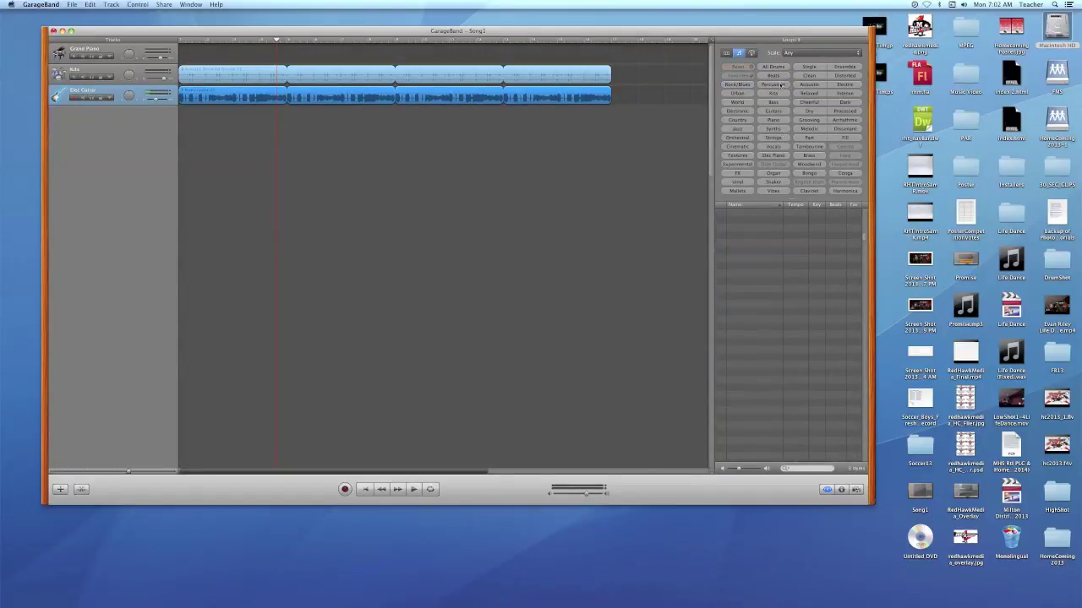
left_click(779, 113)
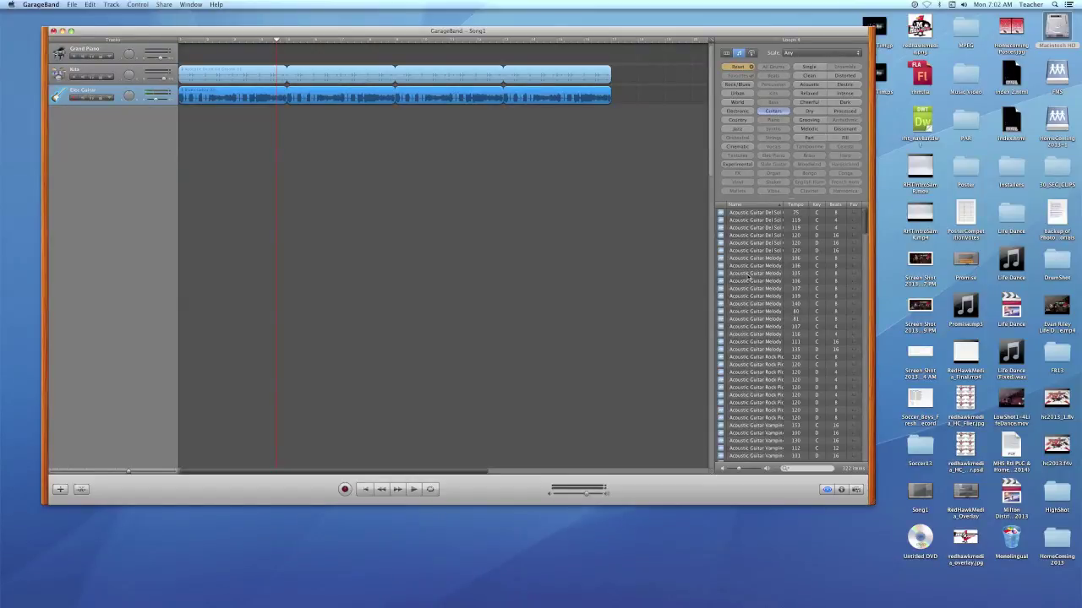
left_click(751, 266)
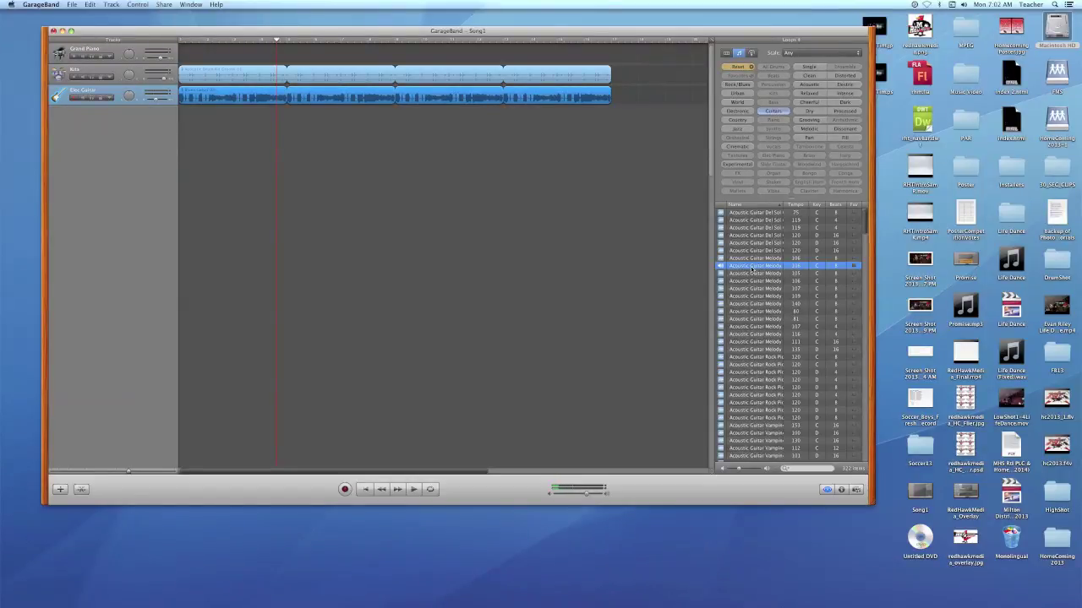